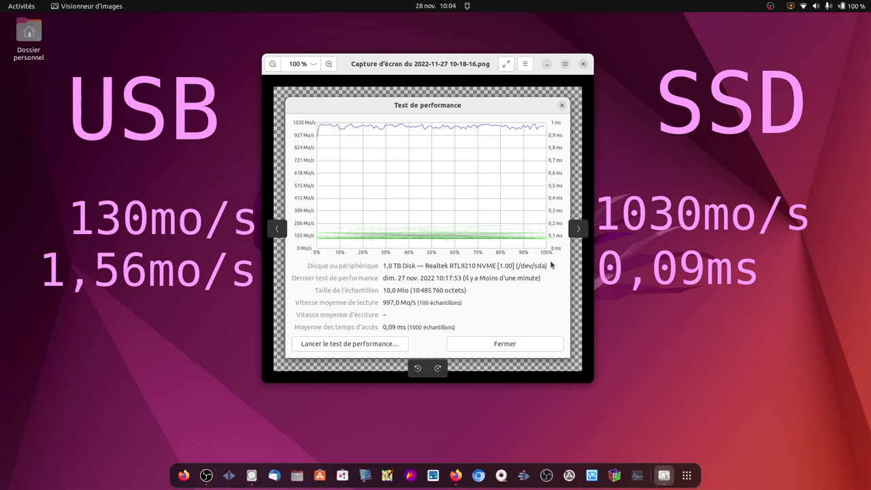
View the next disk benchmark screenshot and minimise the image viewer.
click(578, 229)
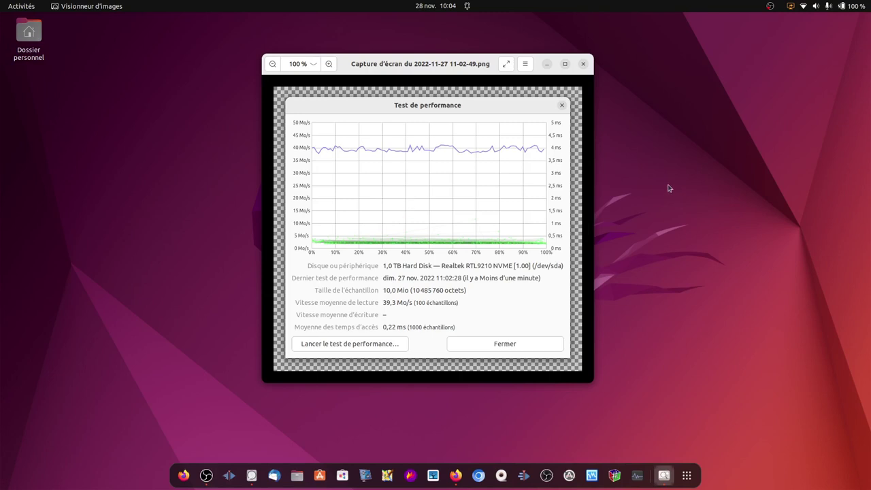
click(546, 64)
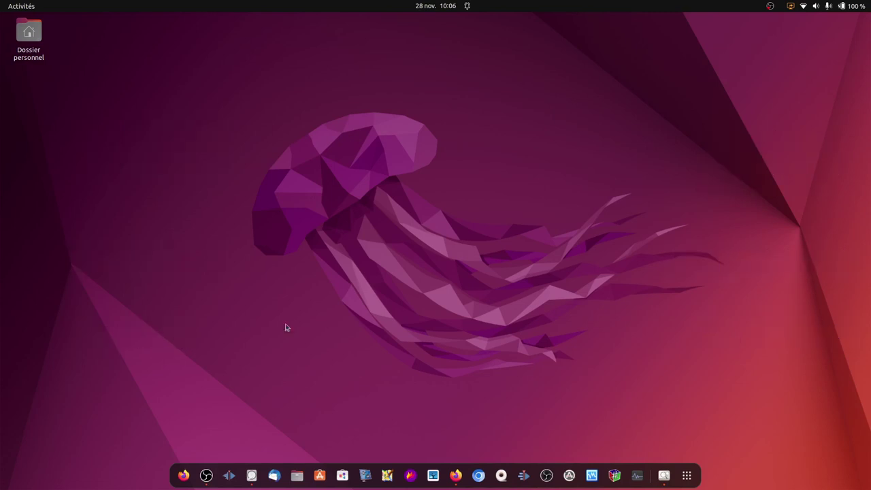
Switch to Disks and quick-format the 1.0 TB Realtek RTL9210 NVME disk with GPT partitioning, without overwriting existing data.
click(251, 476)
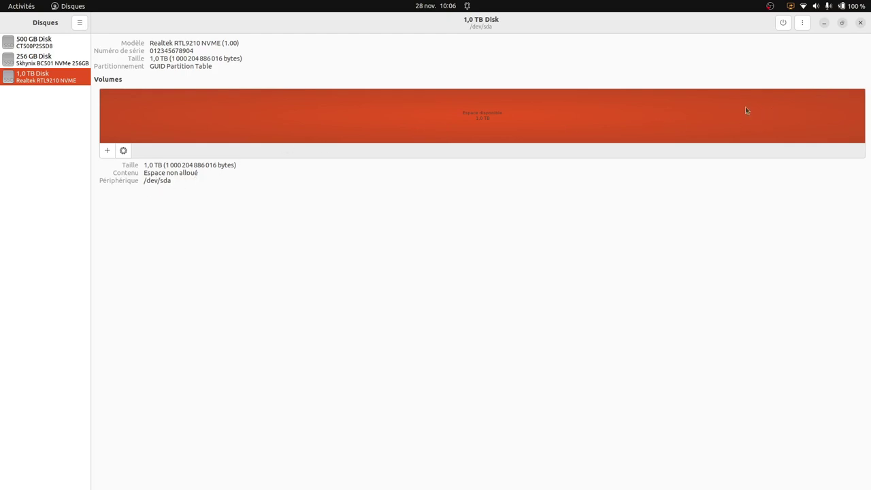
click(805, 25)
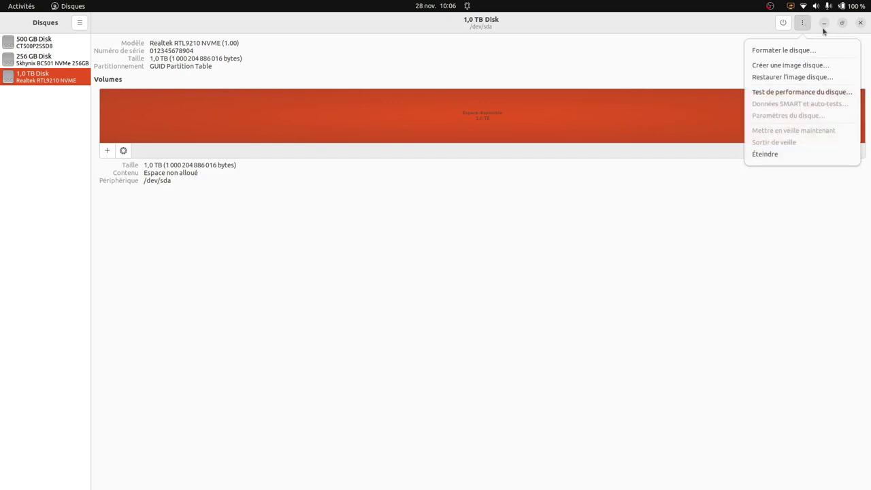
click(784, 50)
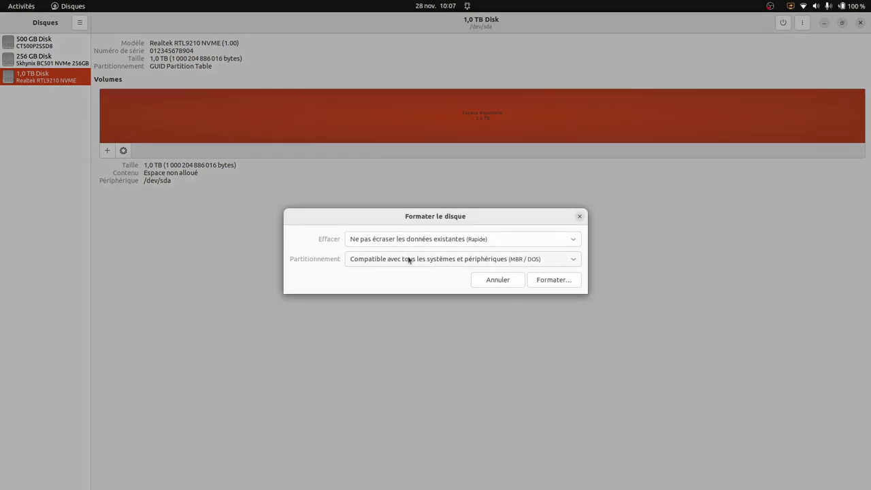
click(522, 260)
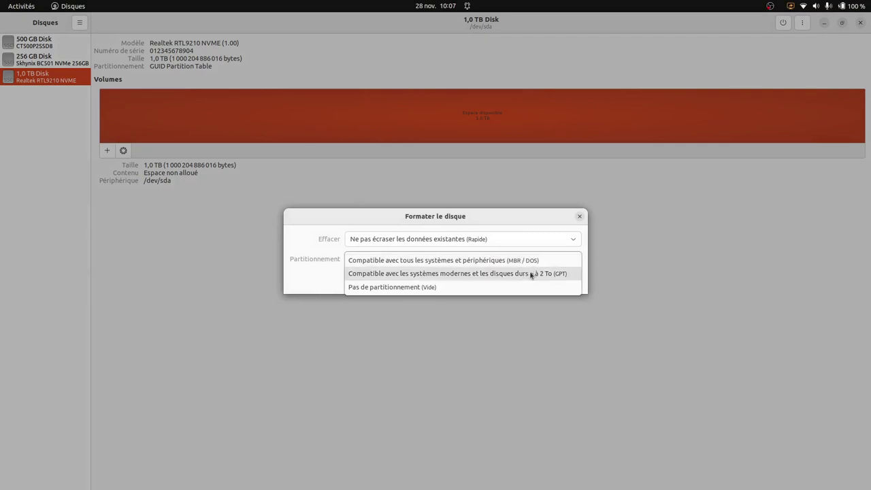
click(531, 274)
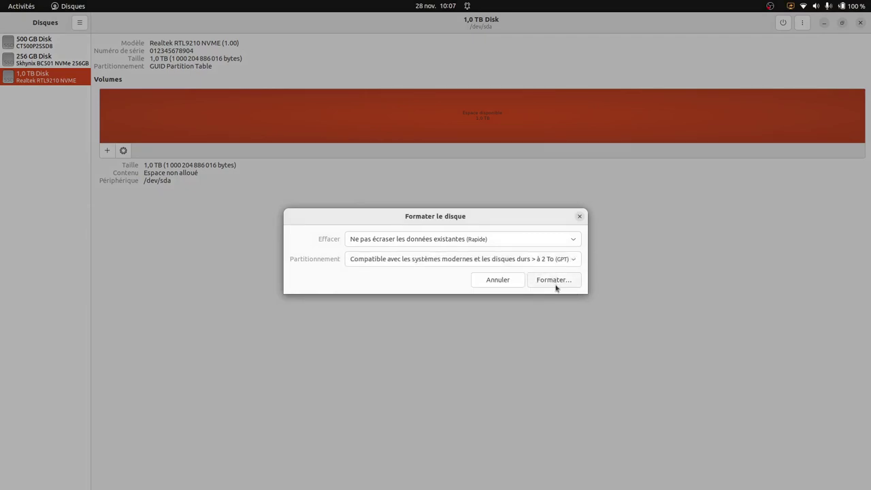
click(556, 285)
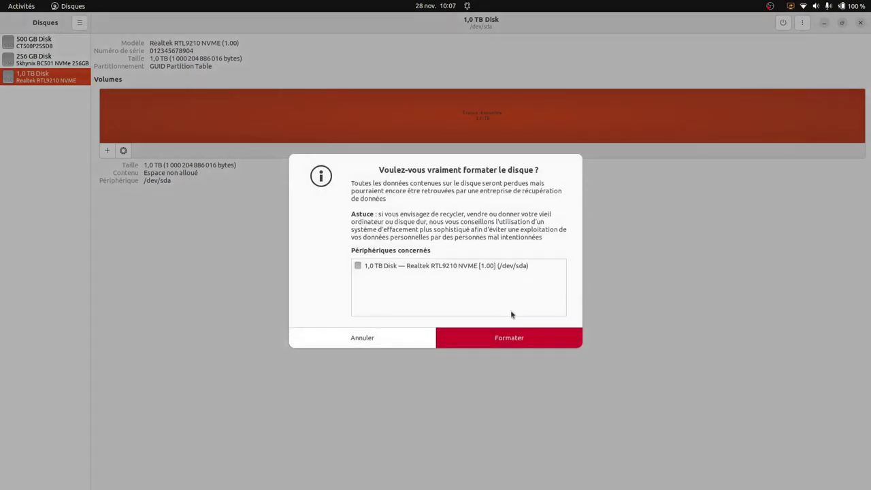
click(520, 340)
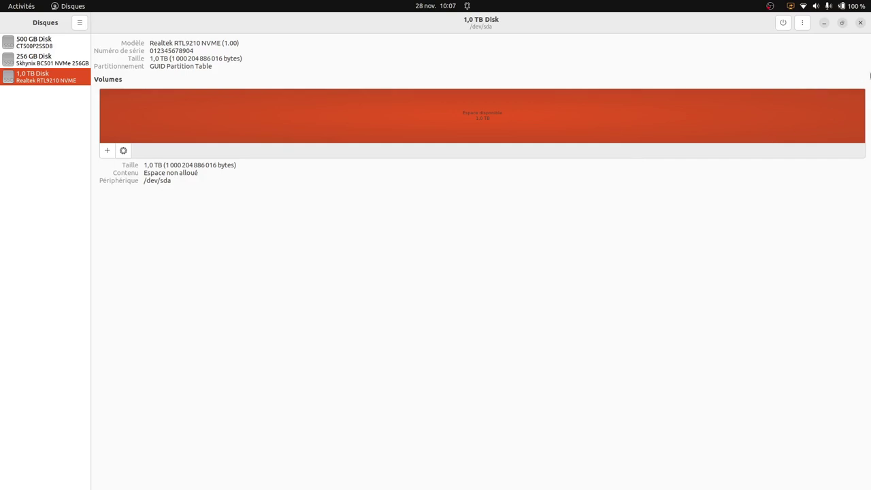
Search the applications for GParted, launch it, and select the /dev/sda disk.
click(13, 7)
text(gpl)
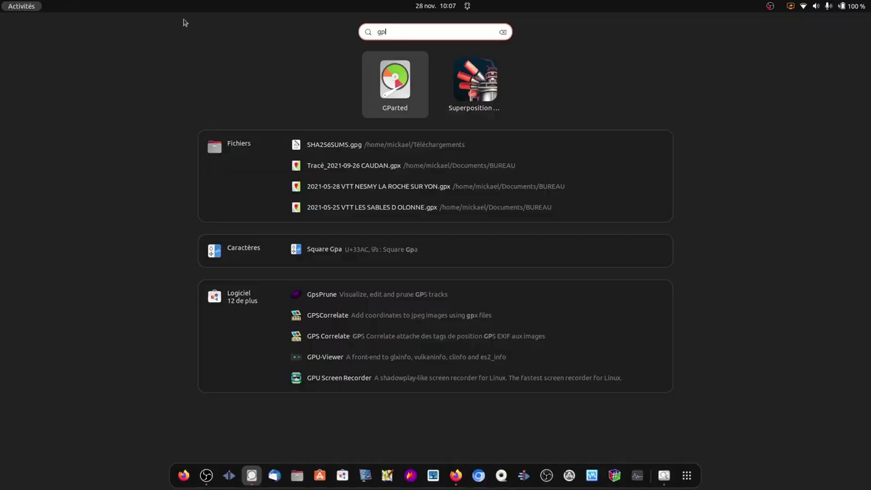
click(390, 91)
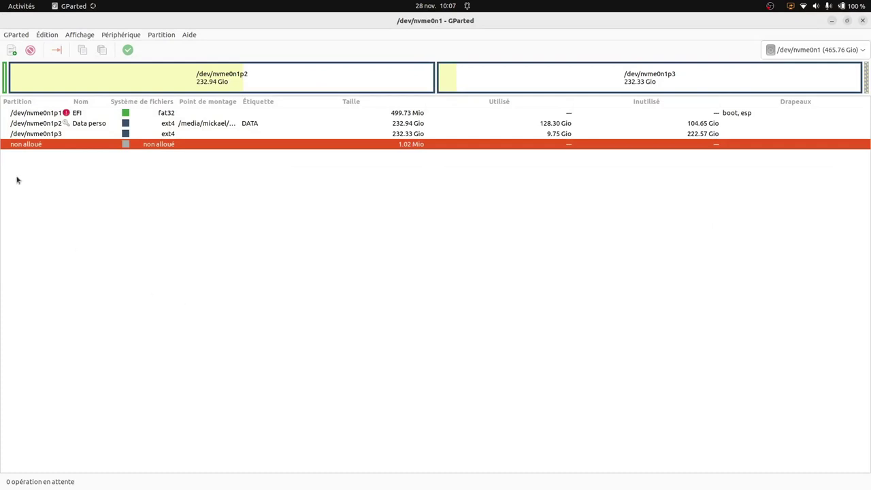
click(831, 52)
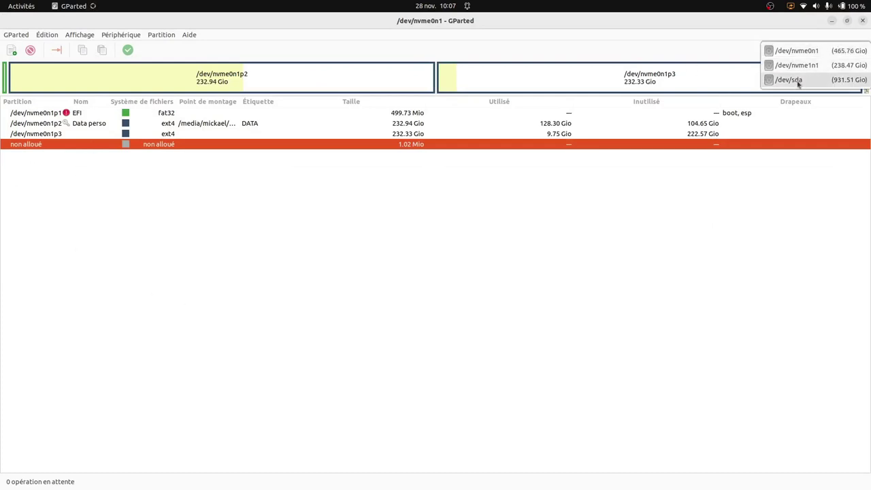
click(850, 80)
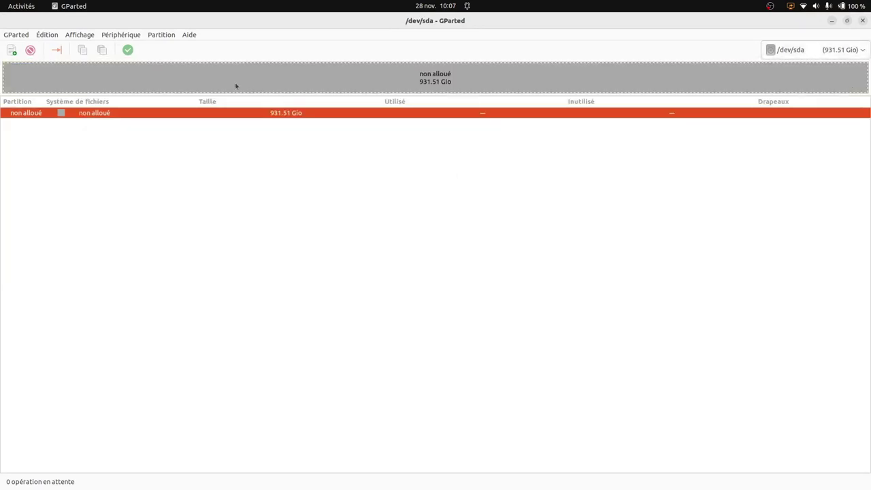
Show the device information for /dev/sda and adjust the width of its pane.
click(76, 37)
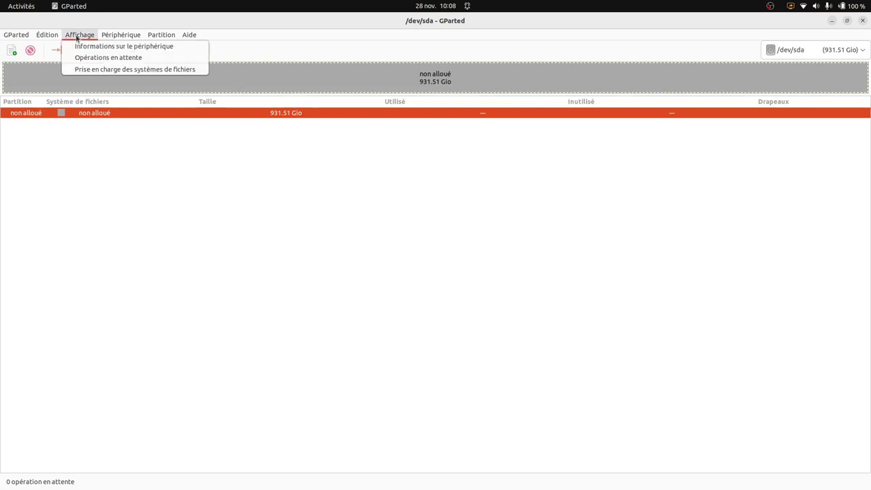
click(107, 51)
drag(111, 171, 215, 184)
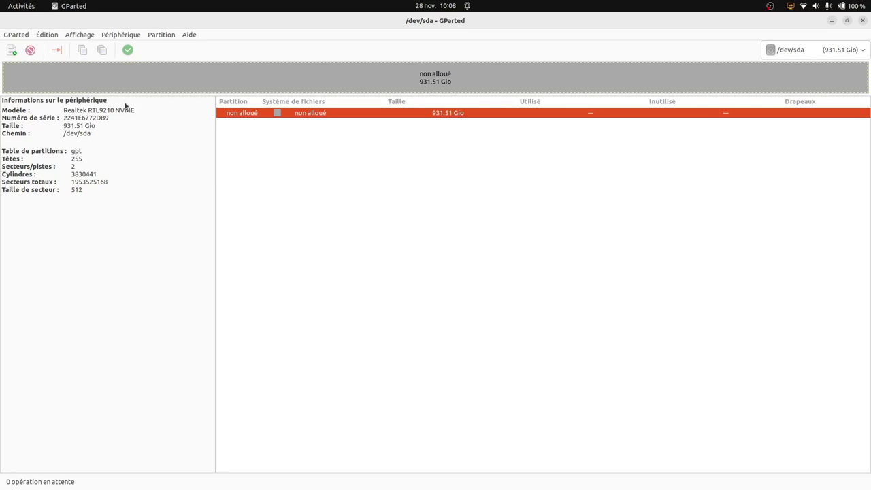
Create a new gpt partition table on /dev/sda, and close GParted and Disks.
click(119, 35)
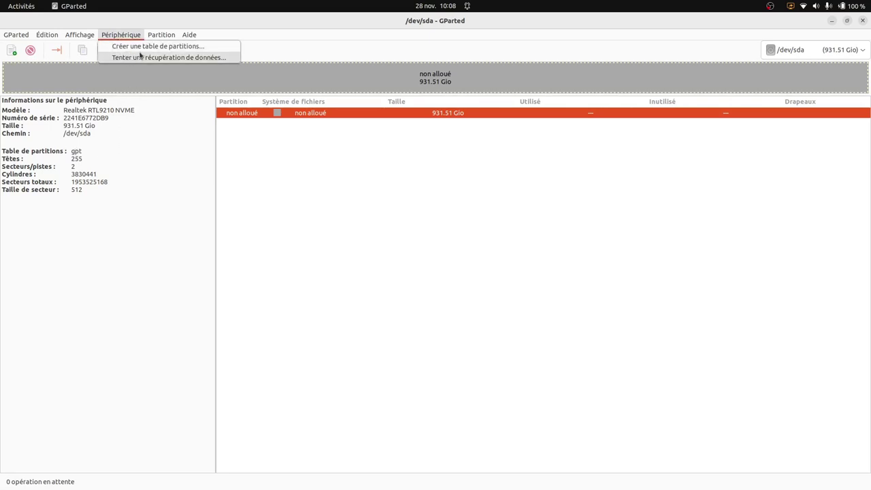
click(149, 47)
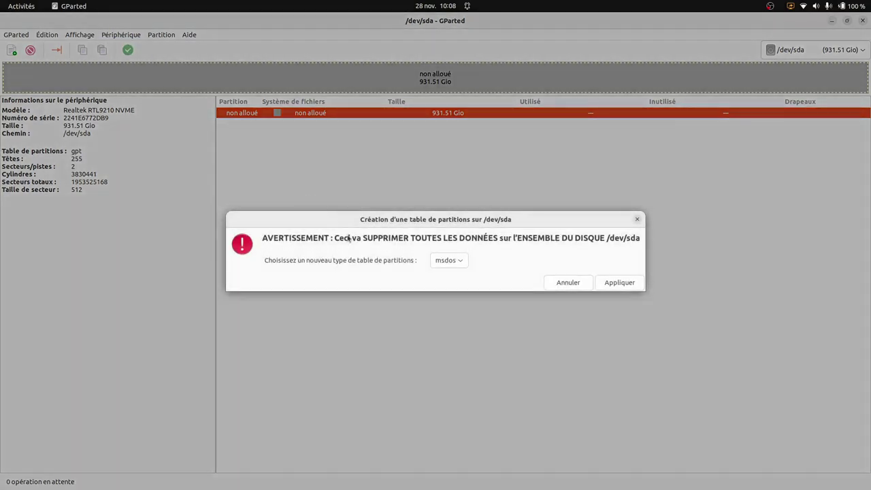
click(458, 260)
click(620, 283)
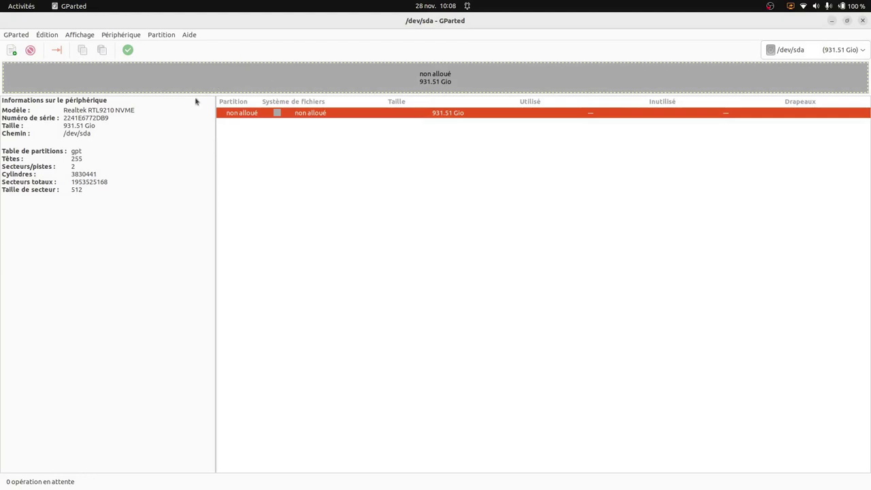
click(863, 21)
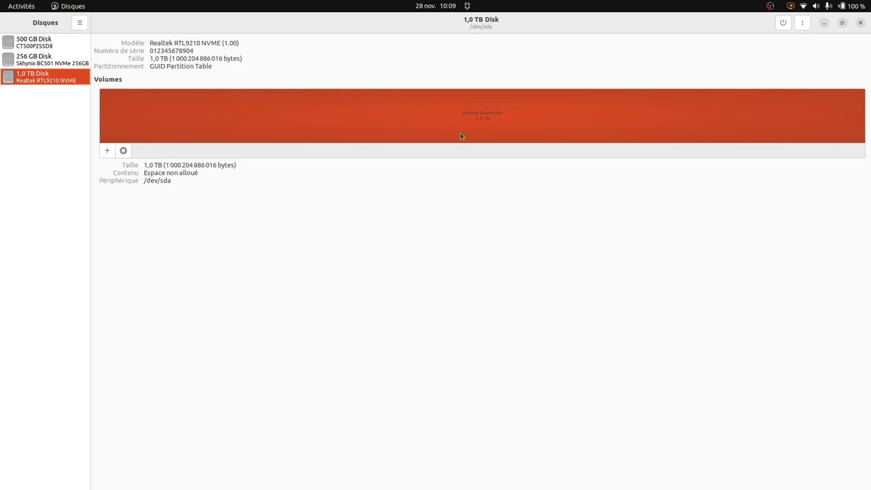
click(862, 23)
Switch to Firefox and download ventoy-1.0.82-linux.tar.gz from Ventoy's GitHub releases page.
click(456, 469)
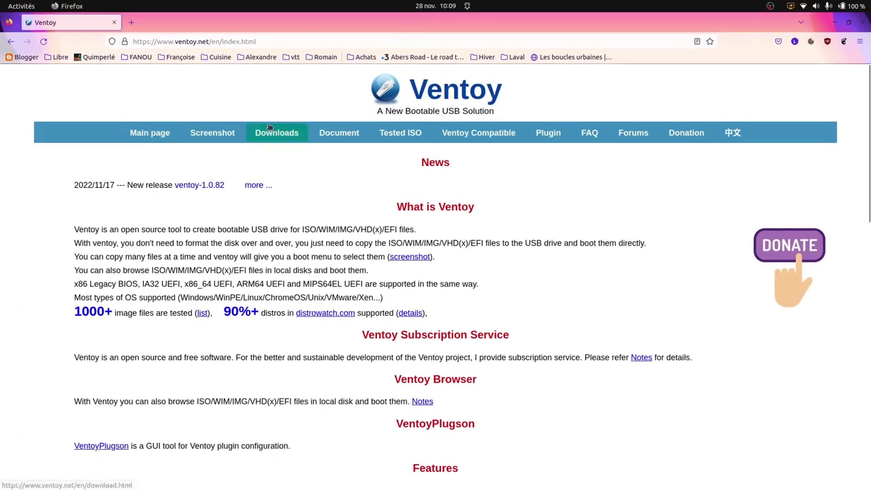
click(275, 135)
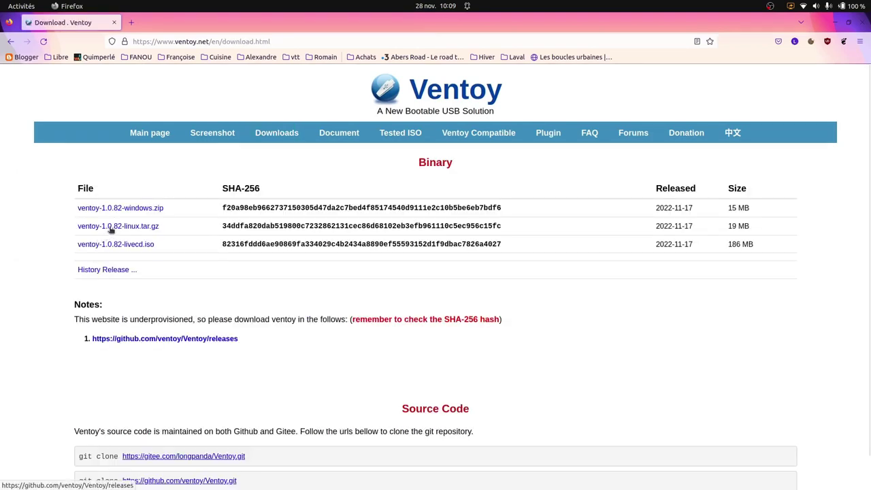
click(109, 229)
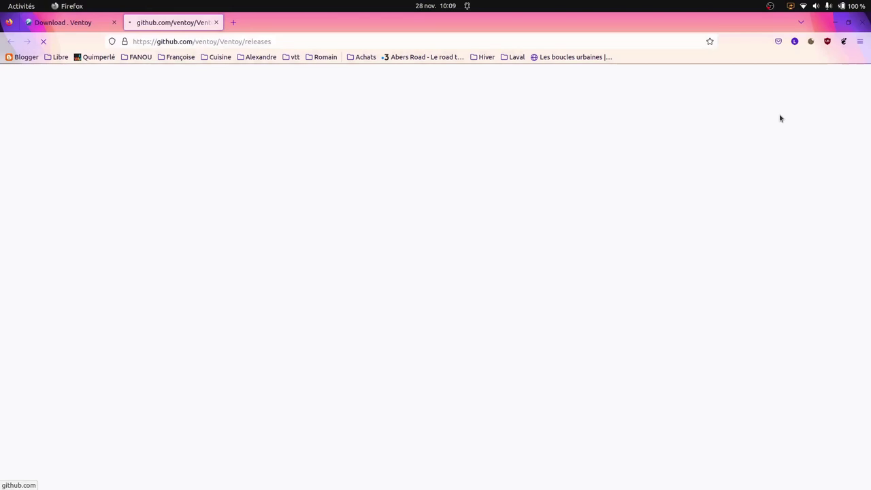
scroll(476, 286, down, 10)
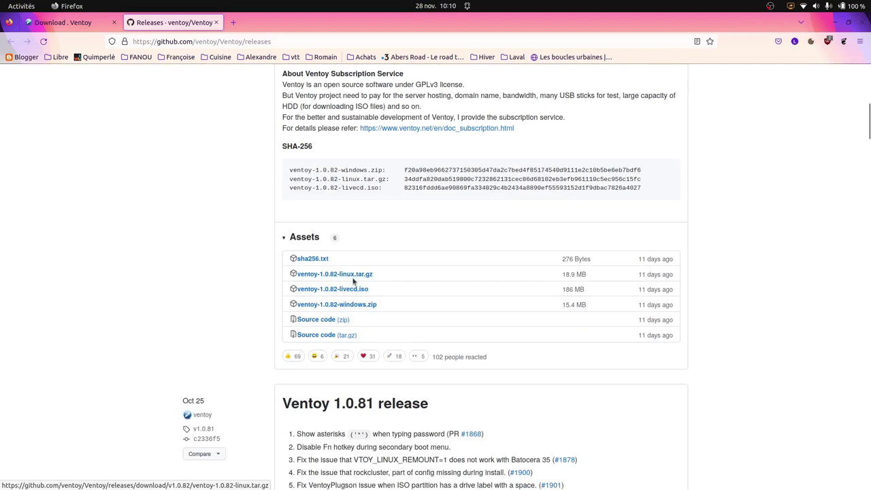
click(361, 274)
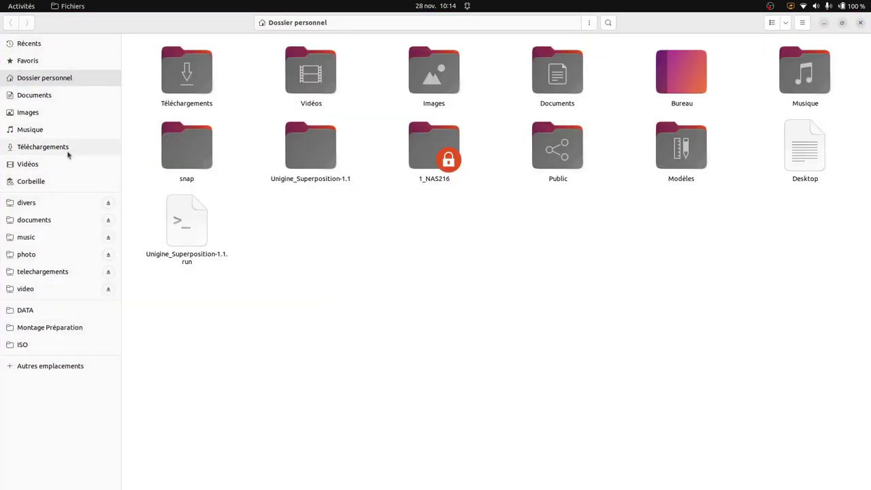
Extract ventoy-1.0.82-linux(2).tar.gz in place in the Téléchargements folder.
click(69, 149)
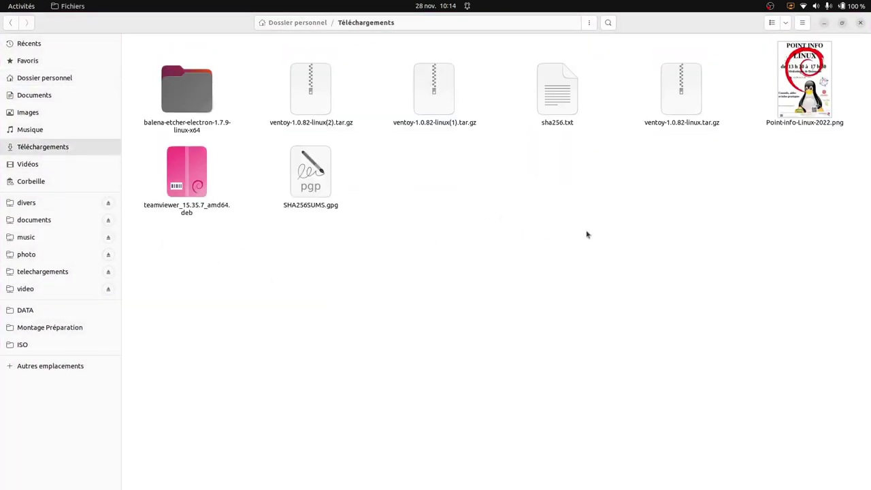
drag(271, 66, 360, 134)
right_click(313, 96)
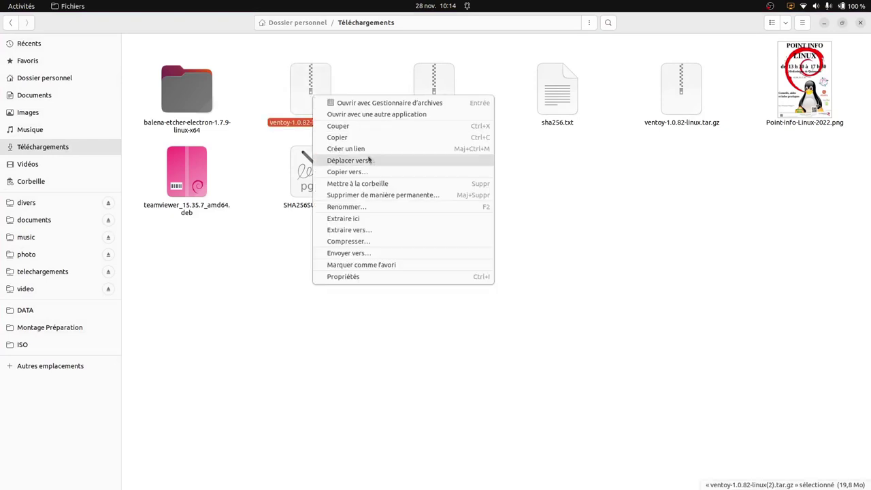
click(359, 219)
click(375, 299)
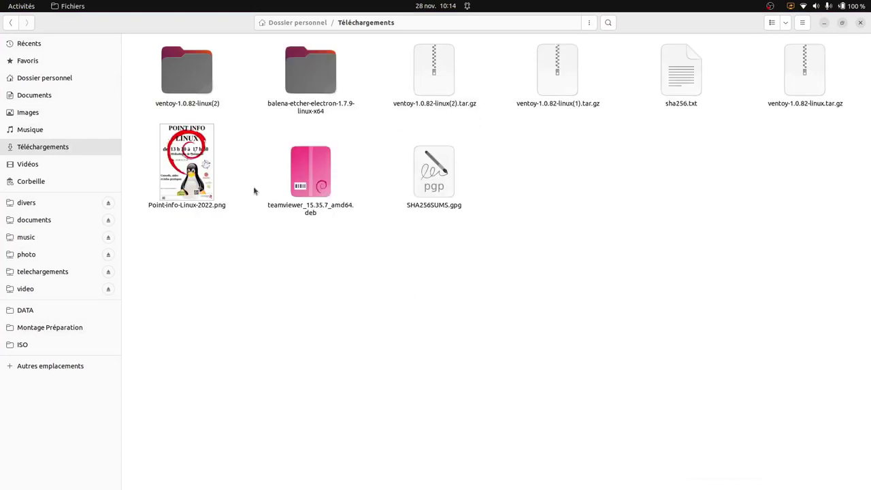
Run VentoyGUI.x86_64 from the extracted ventoy-1.0.82 folder and authenticate with the account password.
double_click(184, 77)
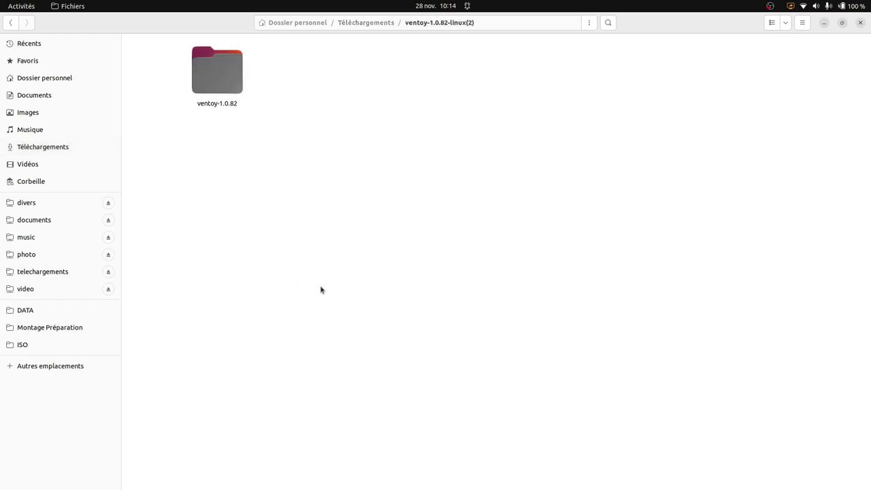
double_click(220, 77)
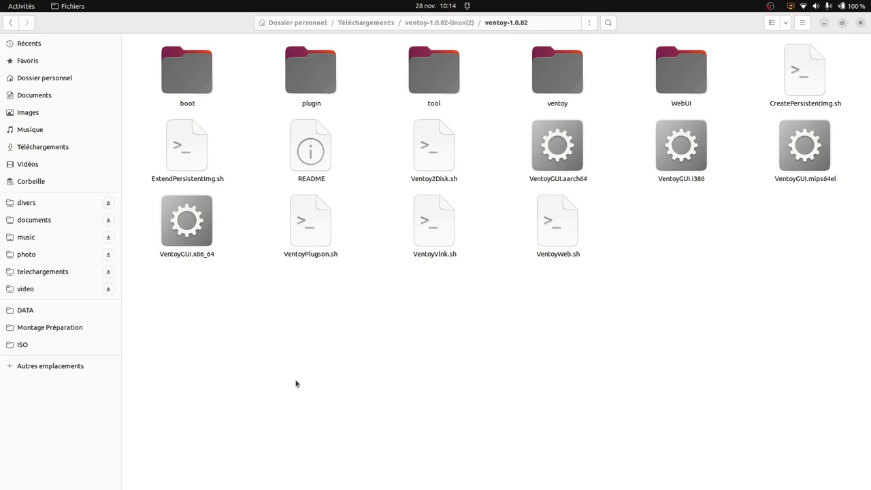
drag(144, 202, 240, 317)
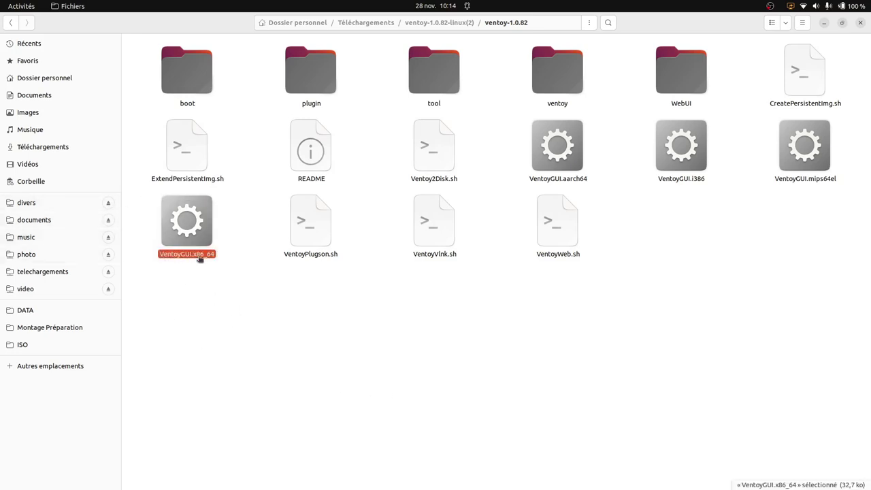
double_click(187, 222)
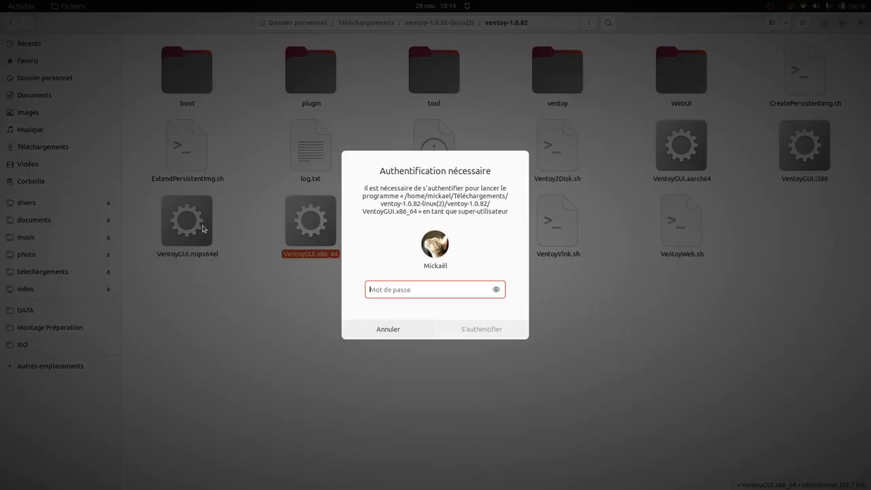
text(******)
key(Return)
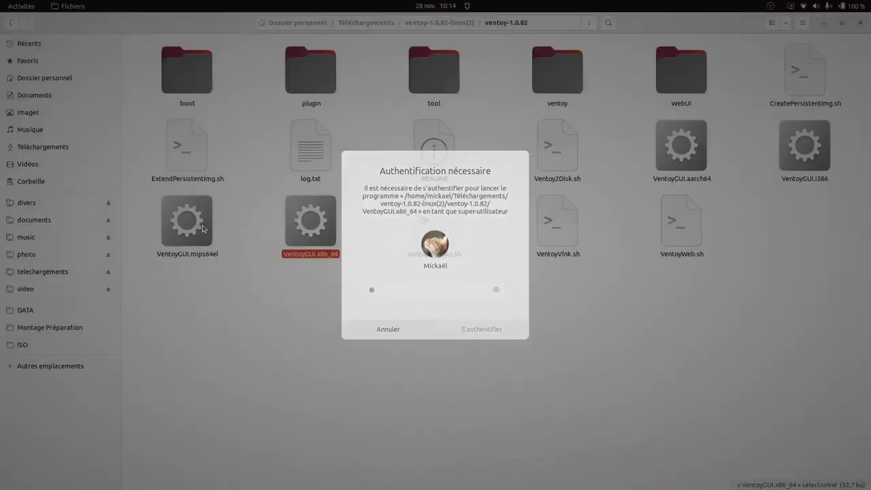
Move the Ventoy2Disk window towards the middle of the screen and close the windows behind it.
drag(146, 42, 479, 137)
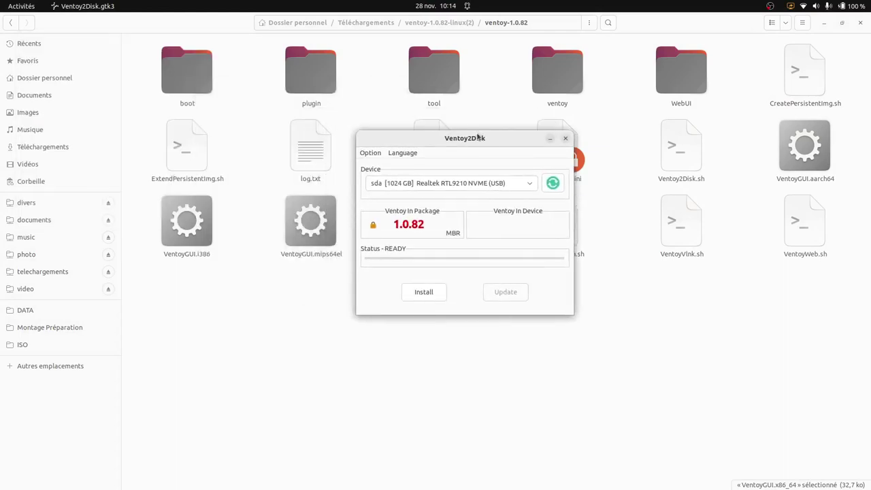
click(861, 23)
click(861, 24)
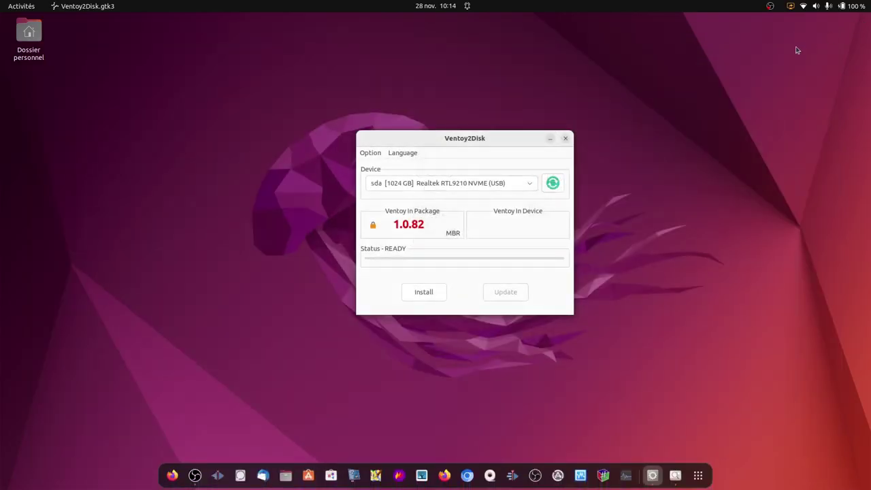
Switch the Ventoy2Disk interface language to French and reposition its window towards the middle of the screen.
click(400, 154)
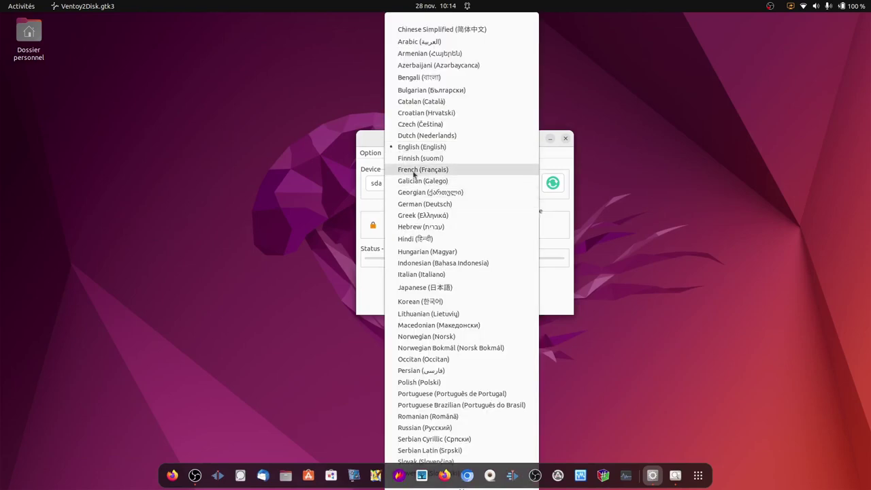
click(413, 175)
drag(141, 22, 222, 52)
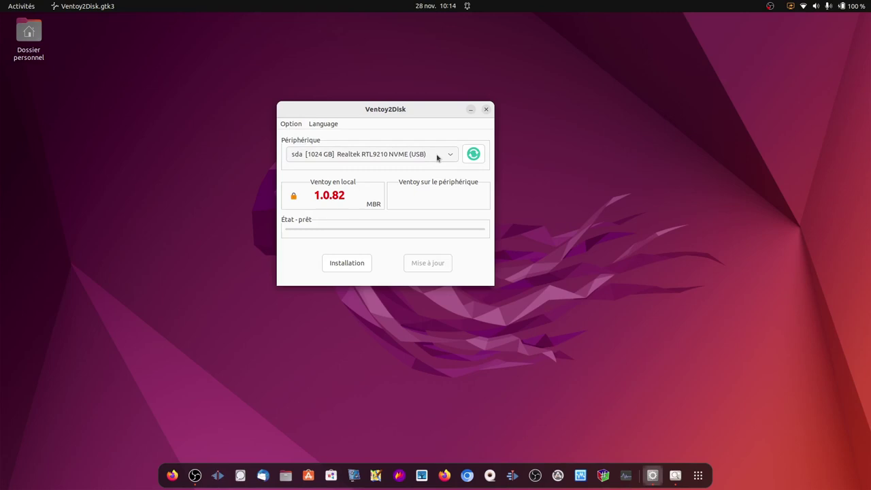
Disable Secure Boot support and set the partition type to GPT for the Ventoy installation.
click(292, 125)
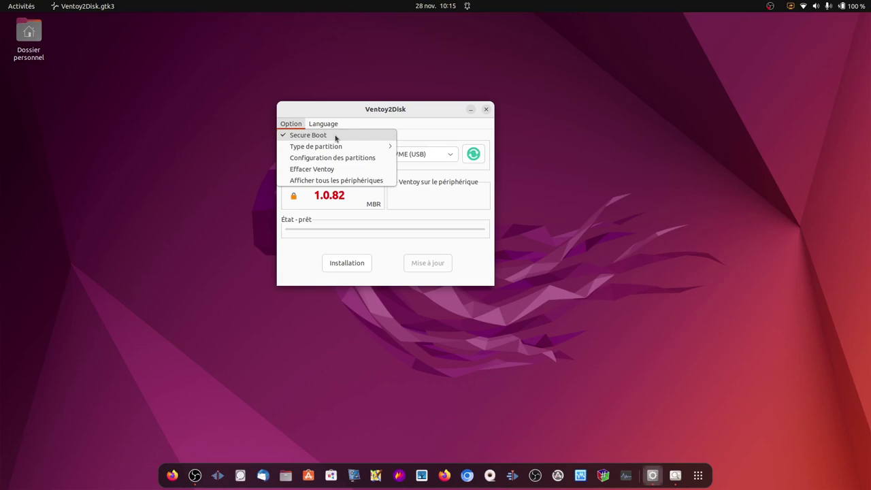
click(283, 136)
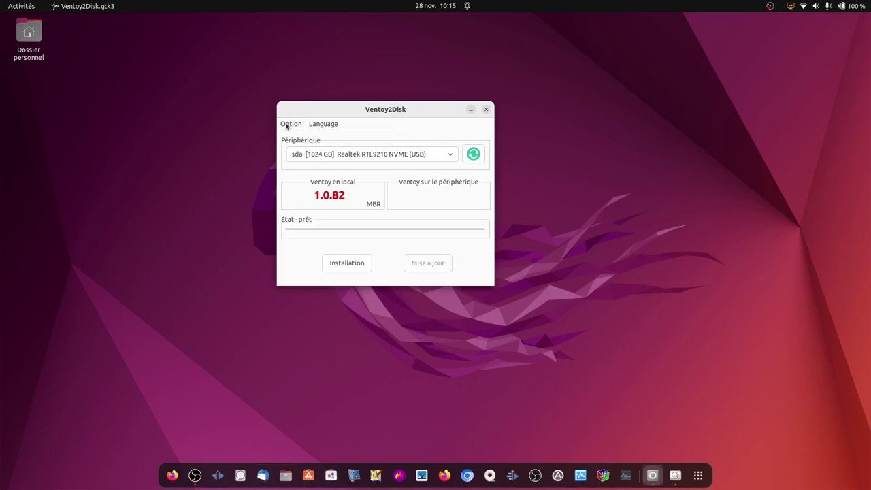
click(289, 124)
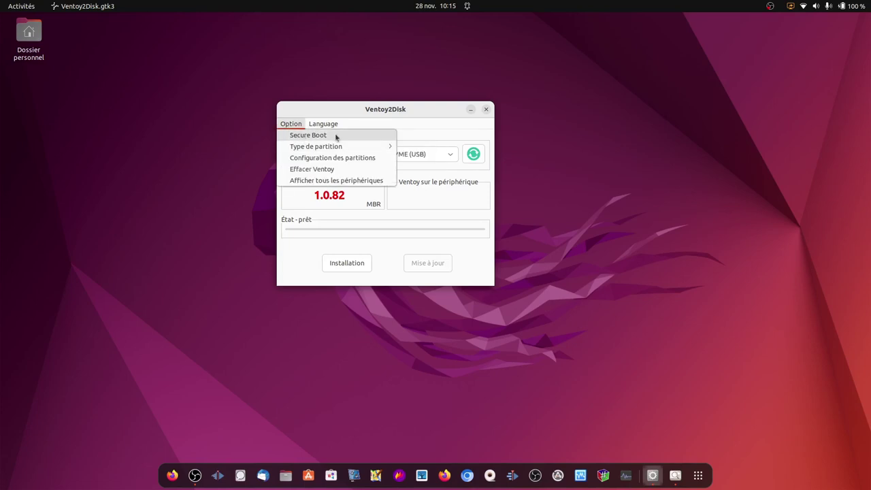
mouse_move(297, 150)
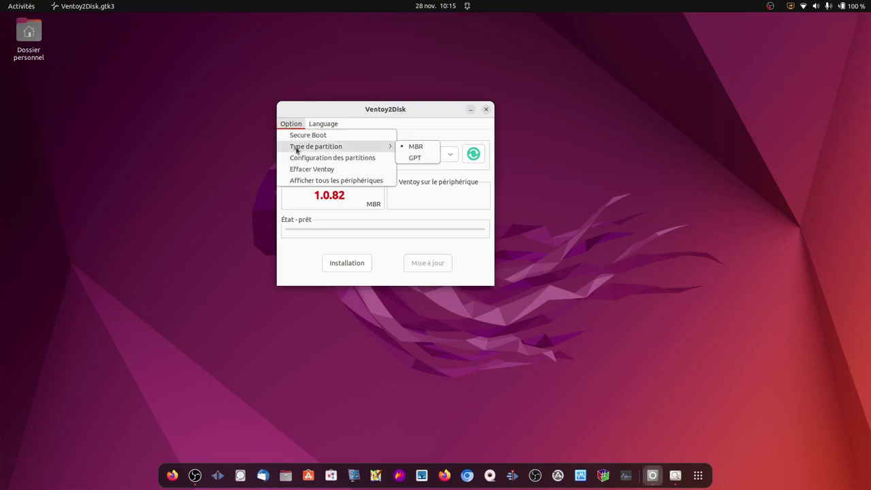
click(416, 161)
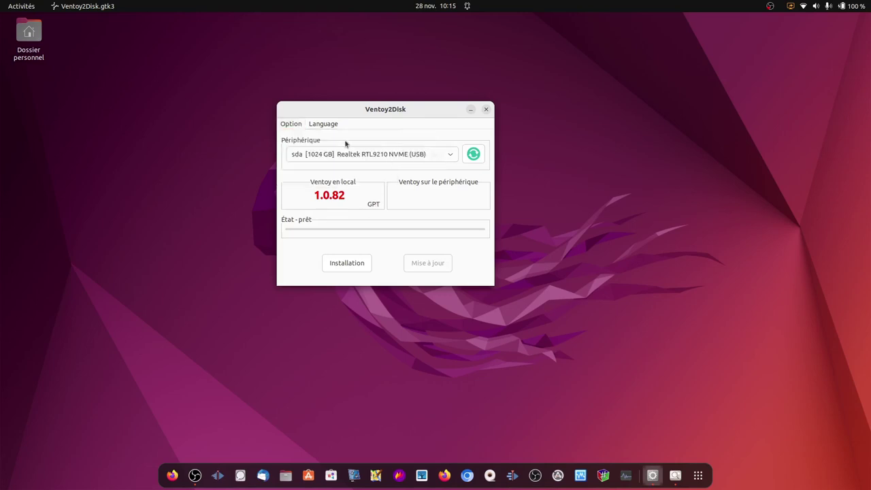
Configure the partitions to reserve 800 GB at the end of the disk, keeping the 4 KB alignment enabled.
click(289, 125)
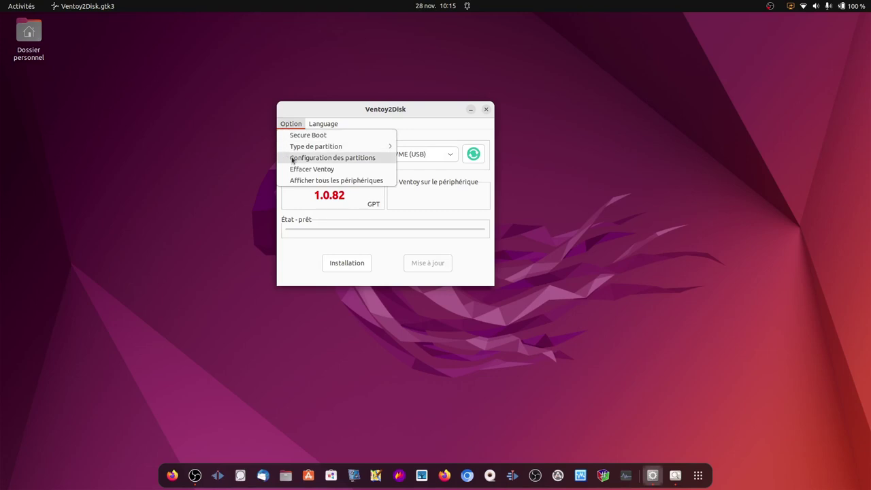
click(373, 160)
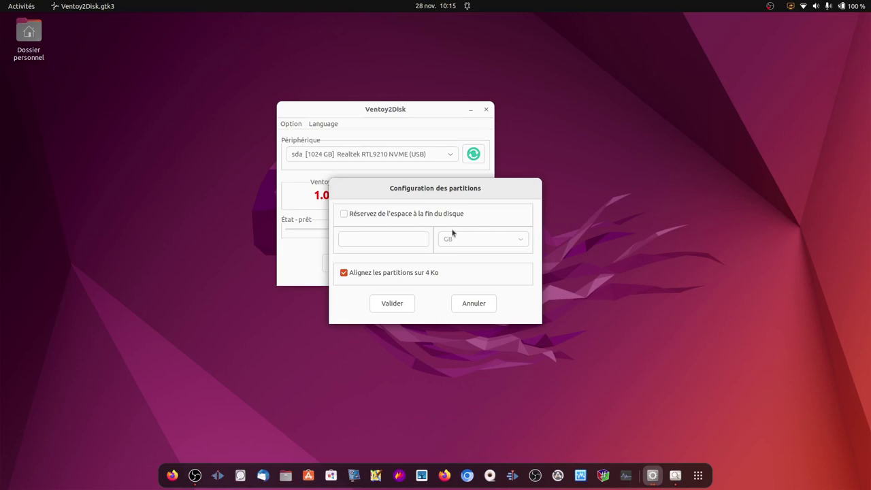
click(343, 215)
click(516, 241)
click(515, 241)
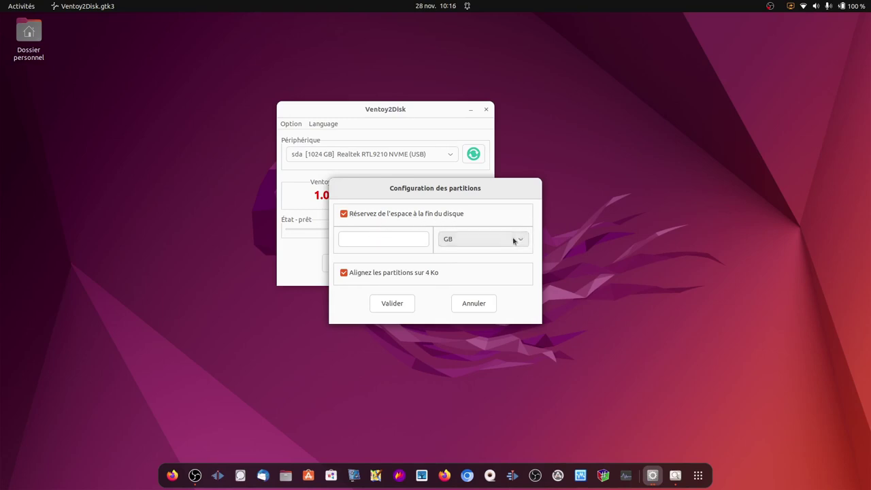
click(364, 238)
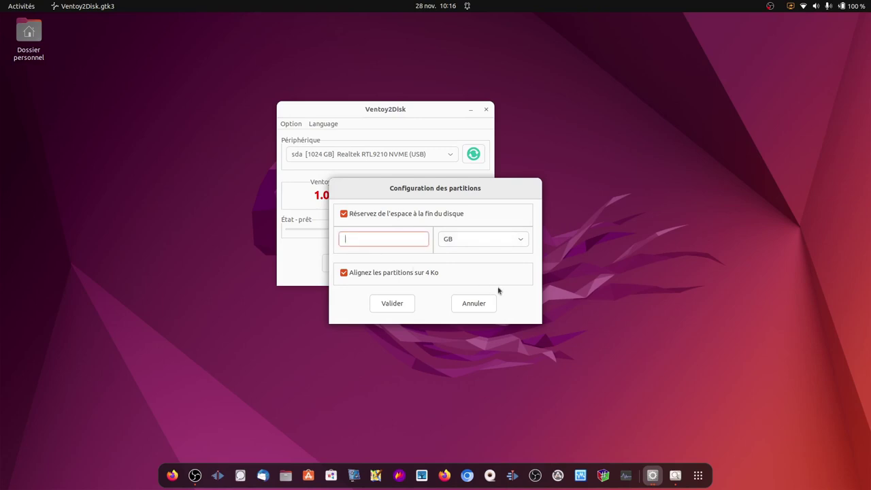
text(800)
click(389, 304)
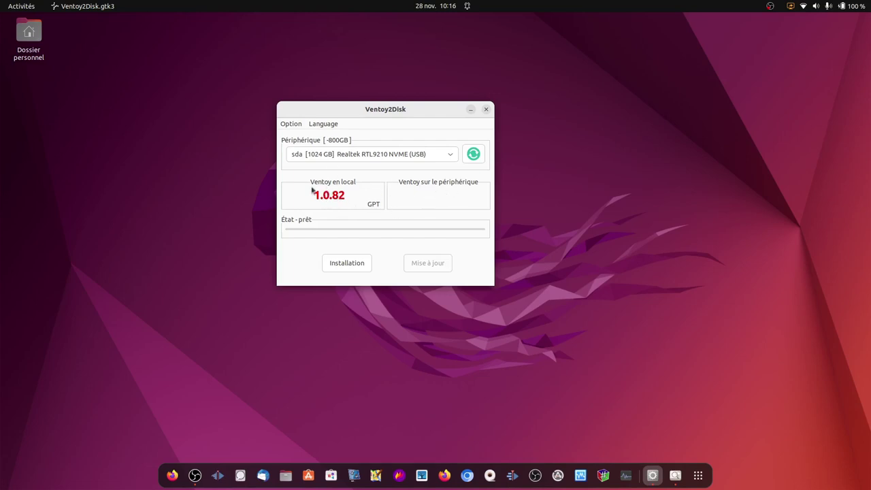
Install Ventoy on the Realtek RTL9210 NVME device, accepting both format confirmations, and close Ventoy2Disk.
click(346, 263)
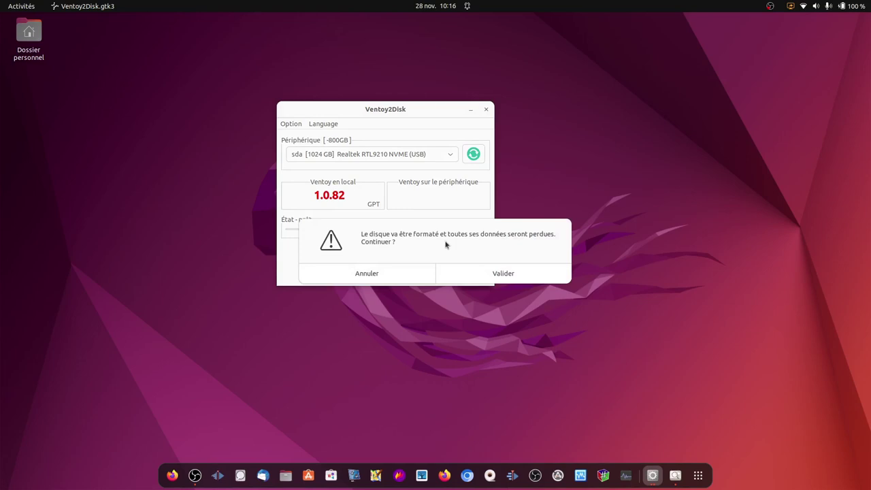
click(509, 274)
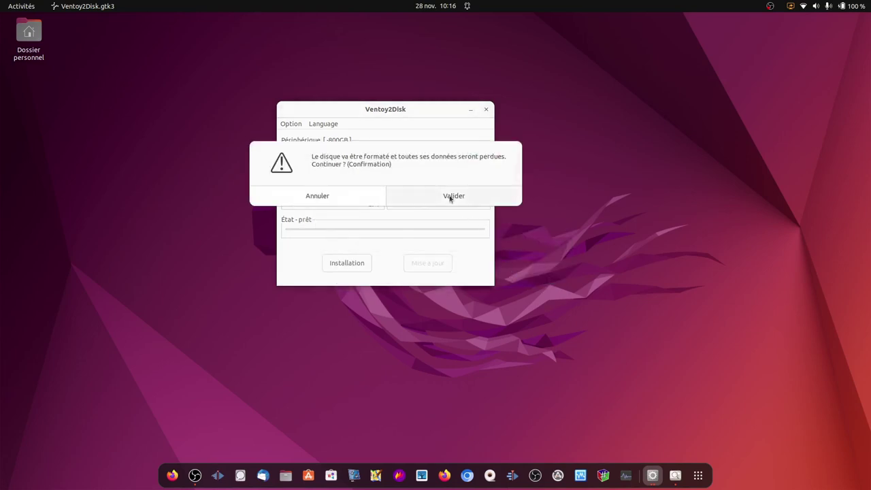
click(450, 197)
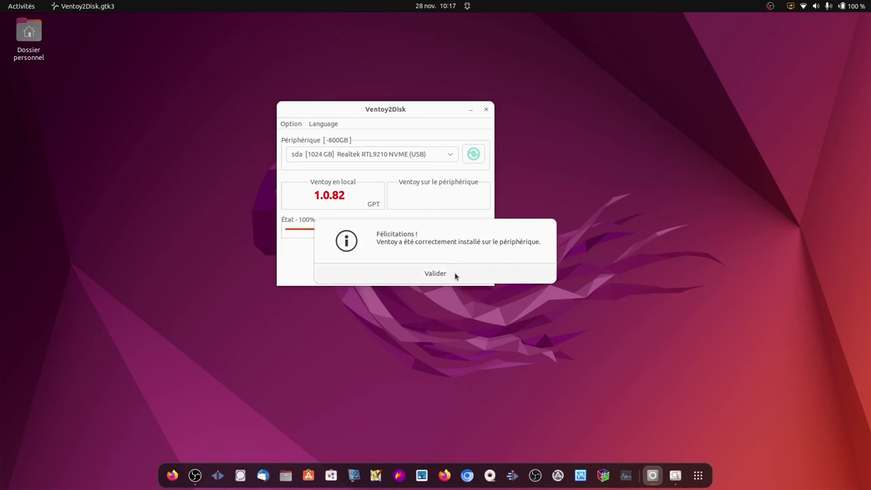
click(456, 275)
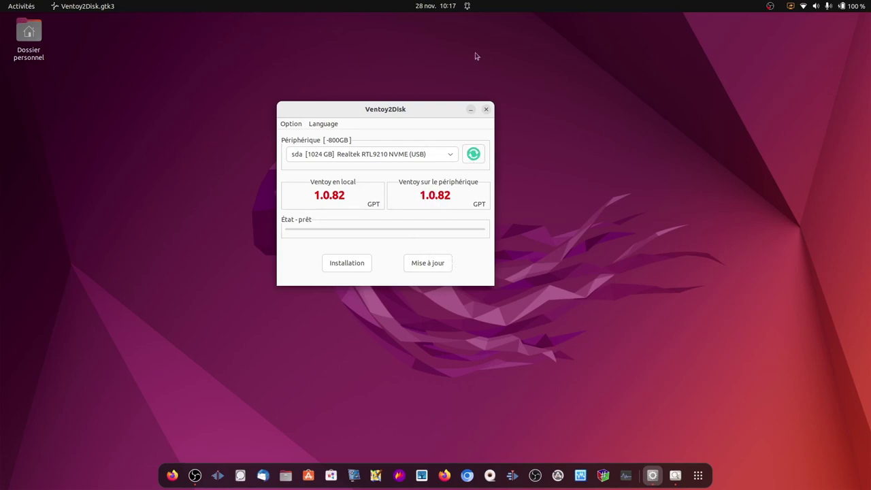
click(487, 111)
Switch to Disks and inspect the Ventoy and VTOYEFI partitions on the 1.0 TB Realtek disk in a maximized window.
click(252, 475)
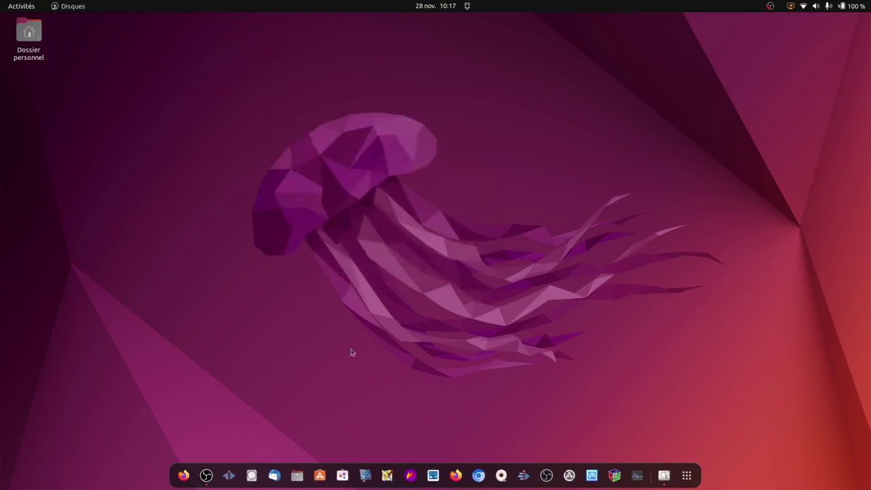
click(21, 82)
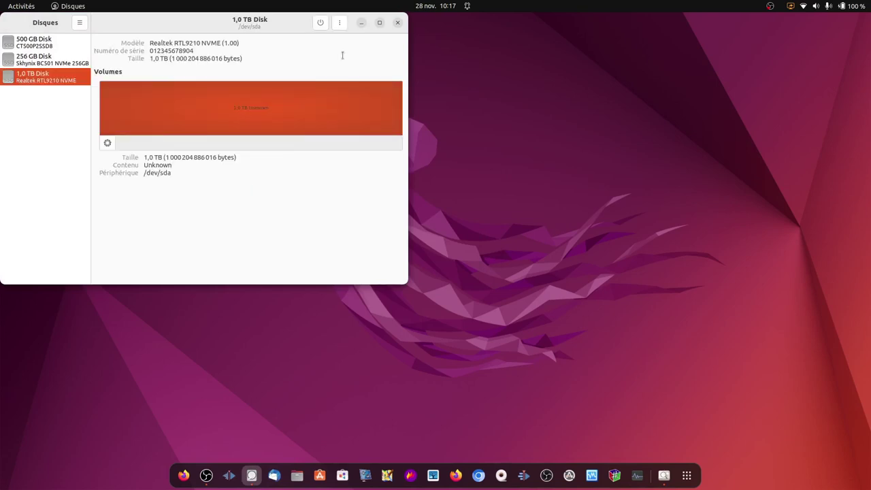
click(380, 23)
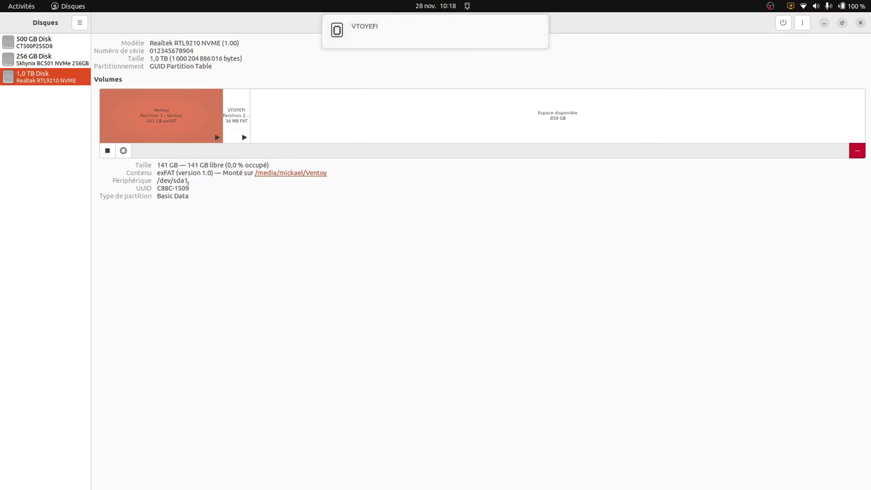
click(155, 117)
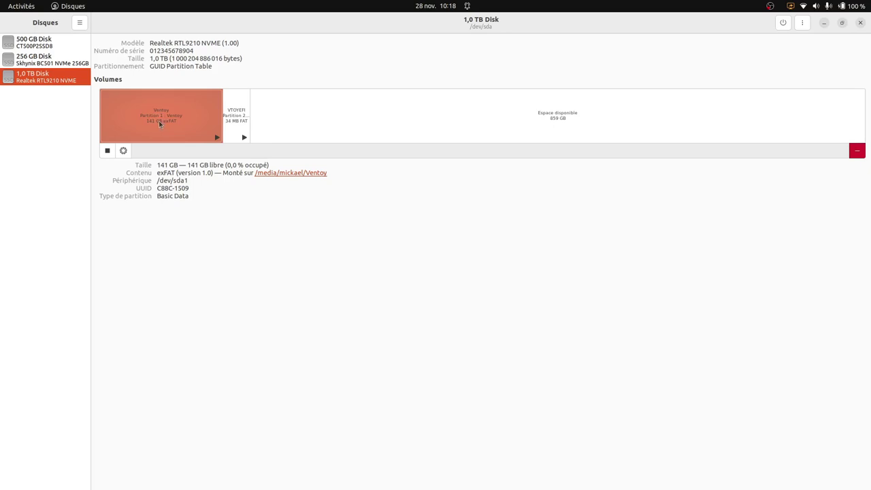
click(235, 120)
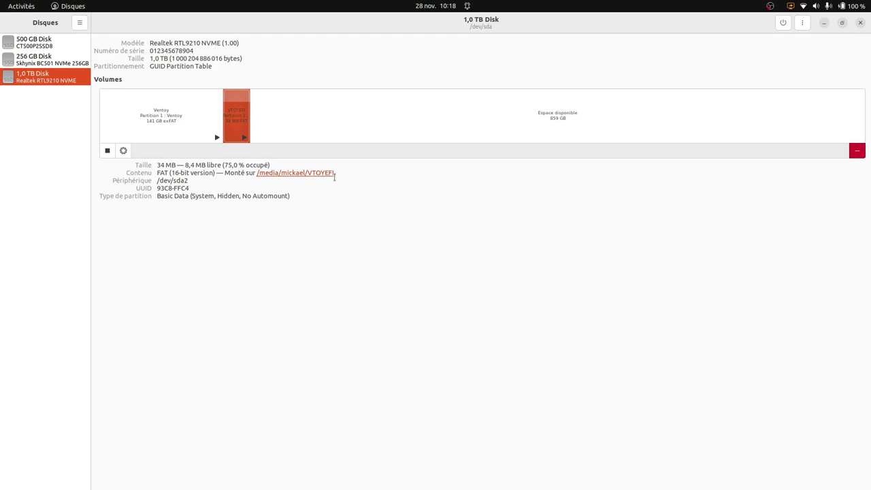
Create an NTFS partition named DATA_VENTOY filling the 1.0 TB disk's unallocated space, and close Disks.
click(534, 113)
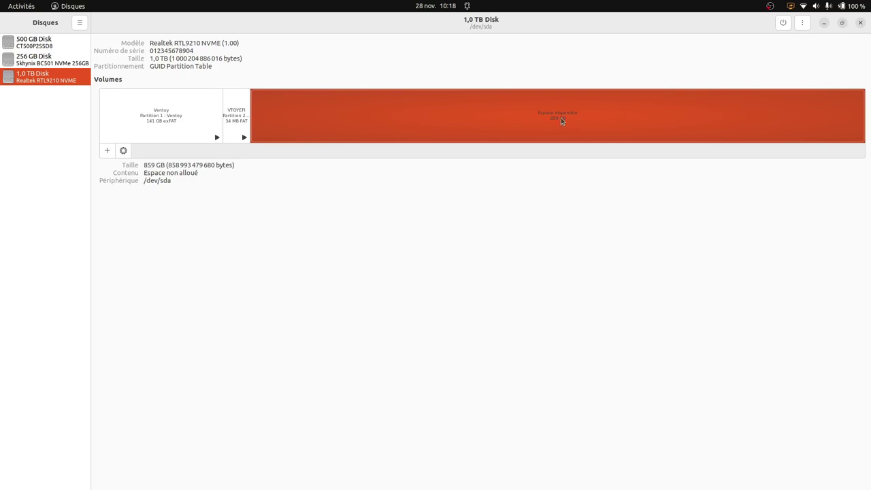
click(106, 150)
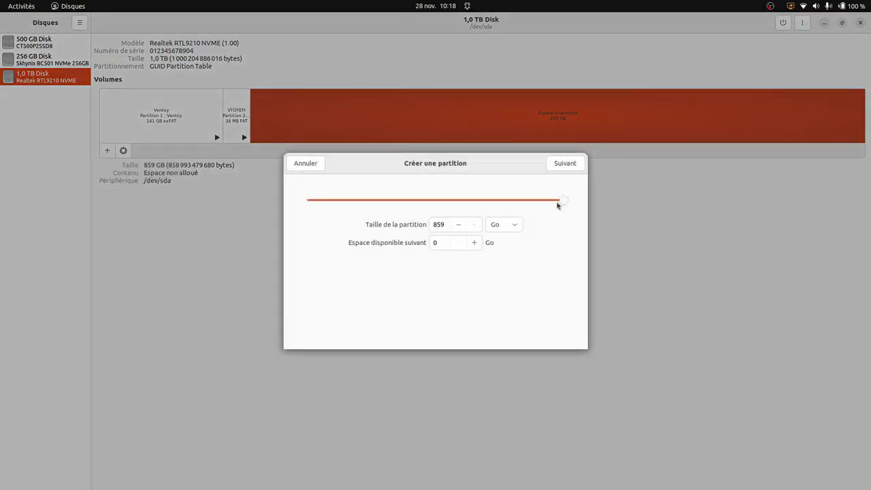
click(567, 163)
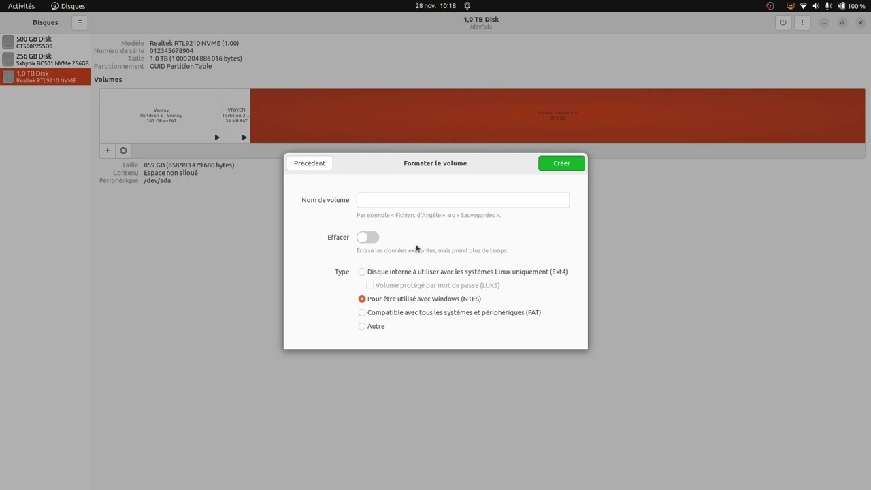
click(393, 200)
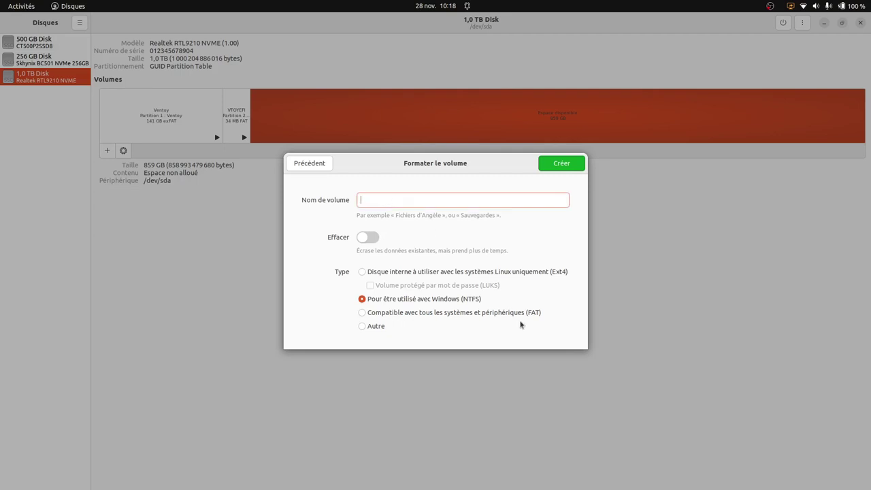
text(DATA_VENTOY)
click(580, 163)
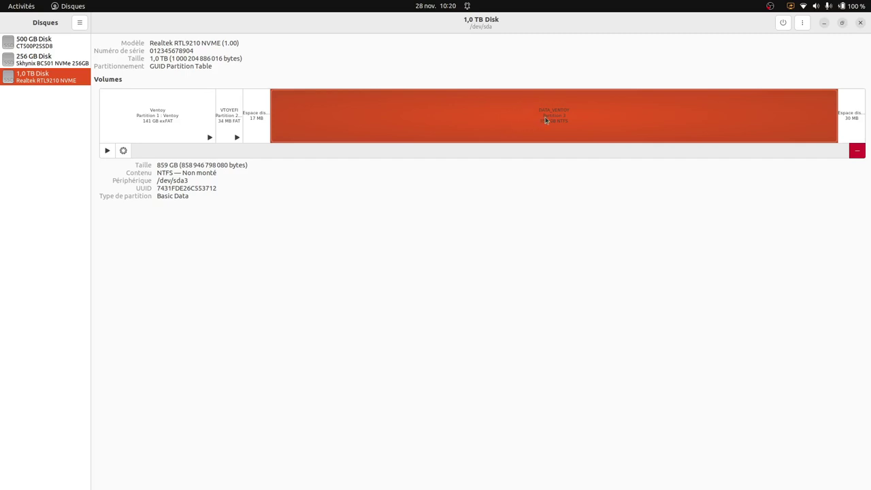
key(ctrl+q)
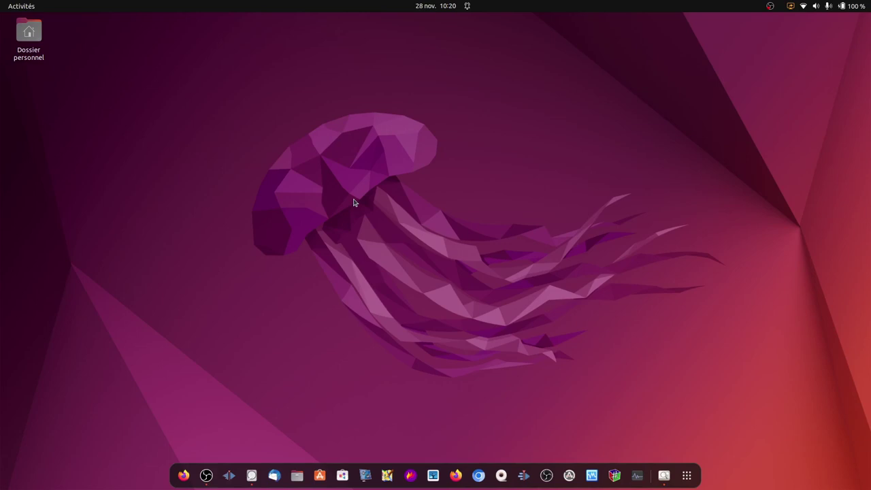
Switch to Files, mount the DATA_VENTOY volume to check its contents, and open the Ventoy volume.
click(297, 477)
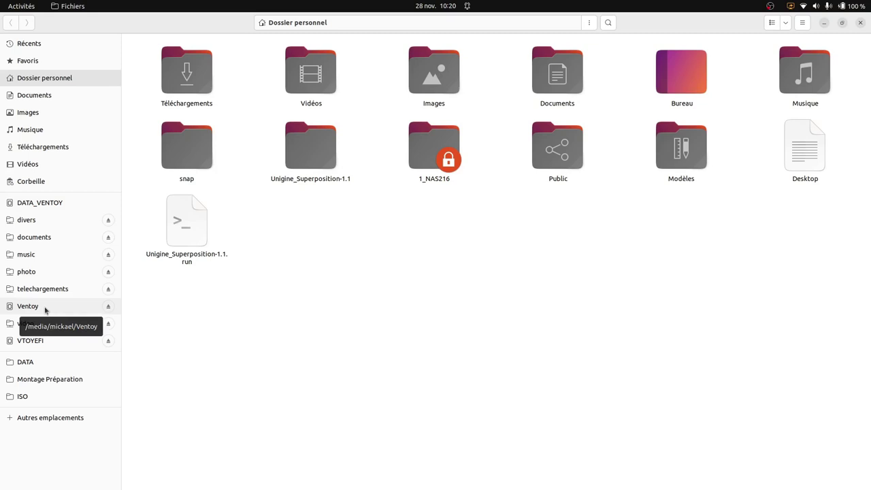
click(38, 207)
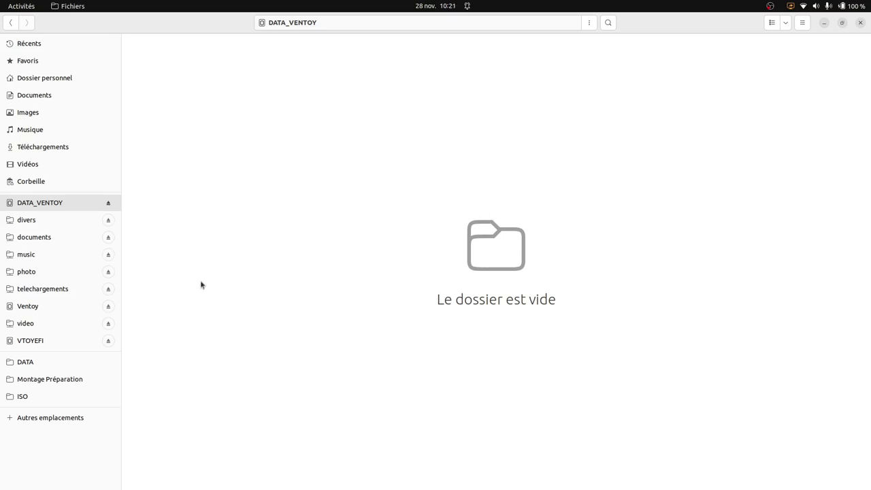
click(37, 309)
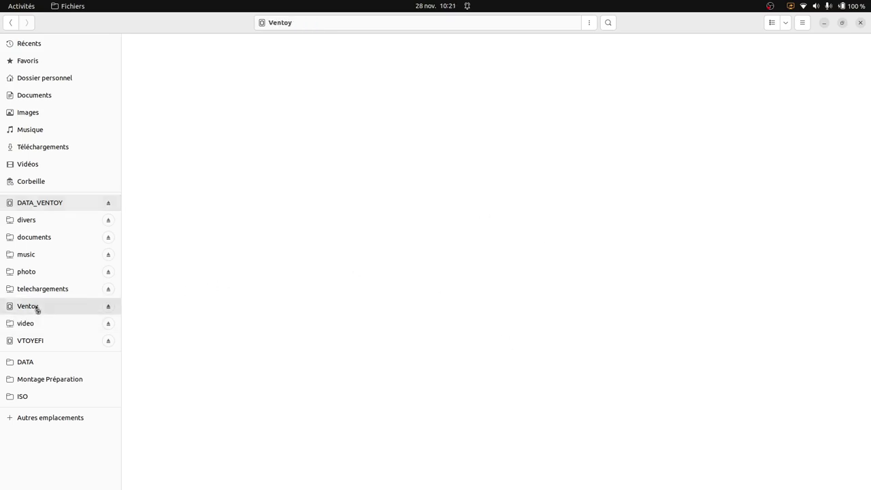
Copy the WINDOWS folder and all ISO images from the ISO folder to the Ventoy volume, check the copy progress, and minimize Files.
middle_click(31, 399)
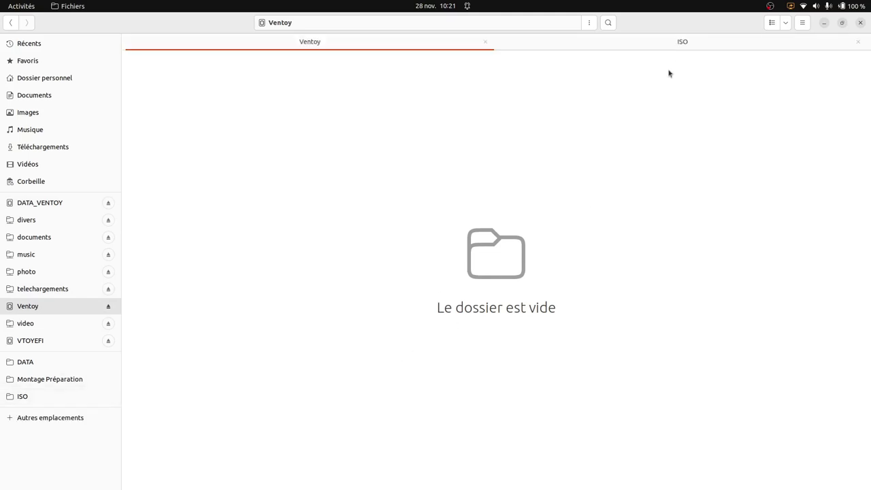
click(684, 43)
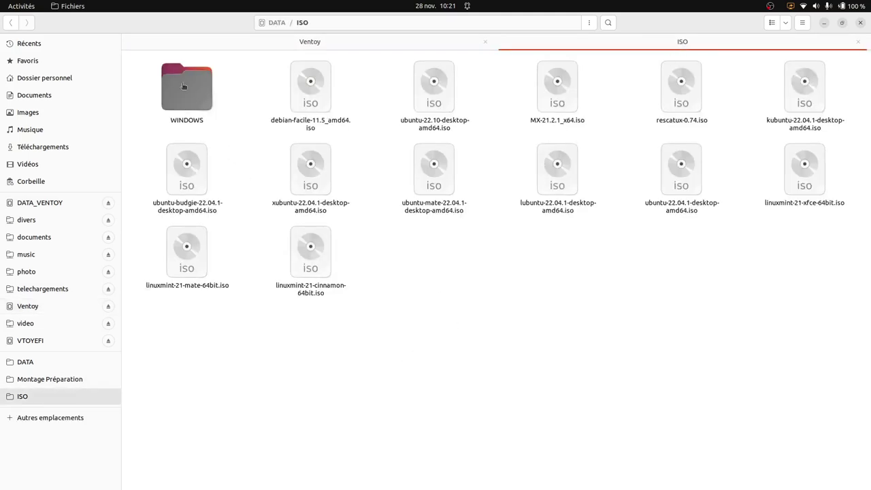
drag(144, 73, 834, 320)
right_click(809, 95)
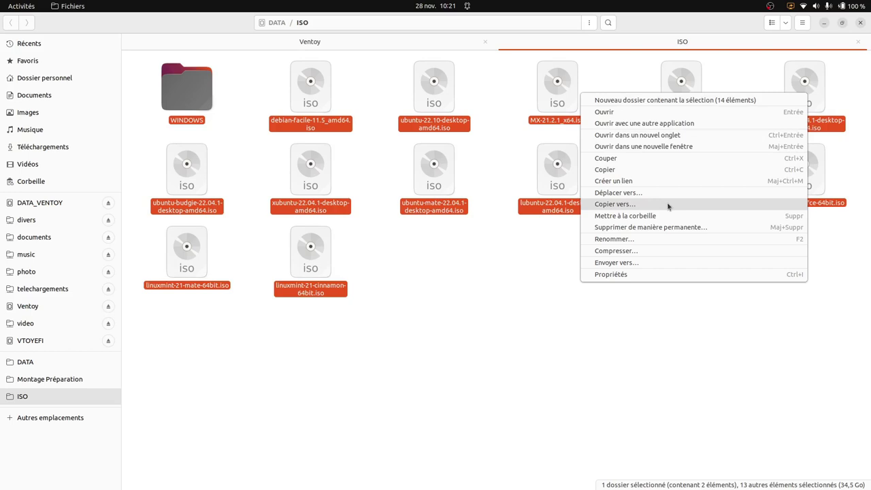
click(624, 173)
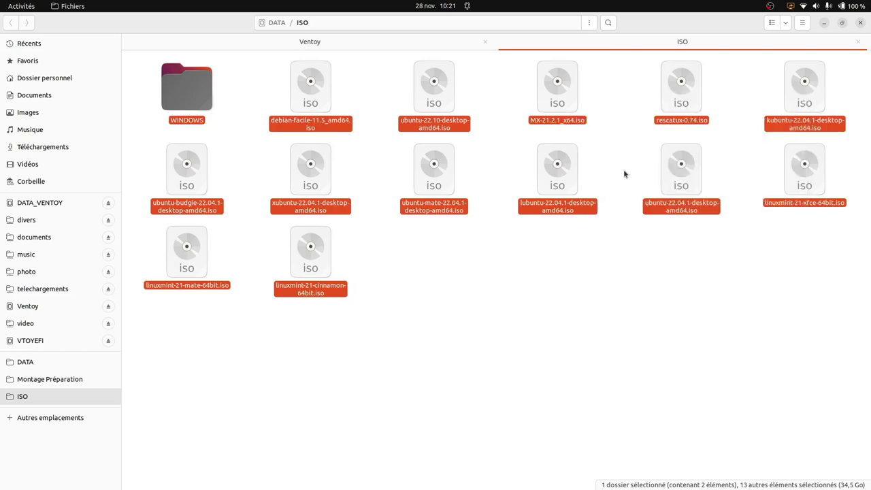
click(321, 43)
right_click(357, 210)
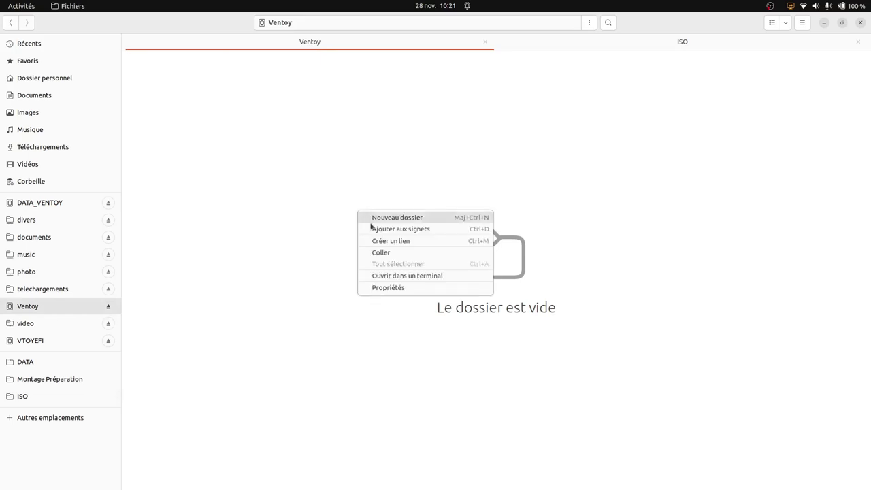
click(388, 252)
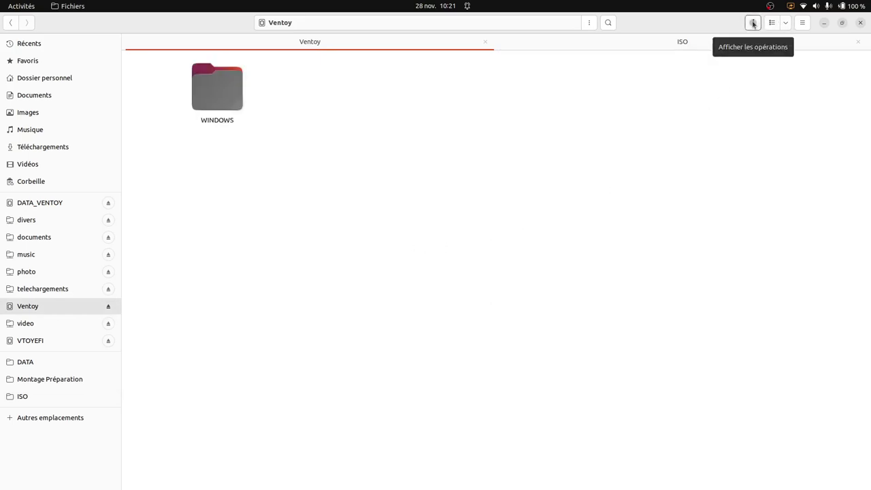
click(754, 23)
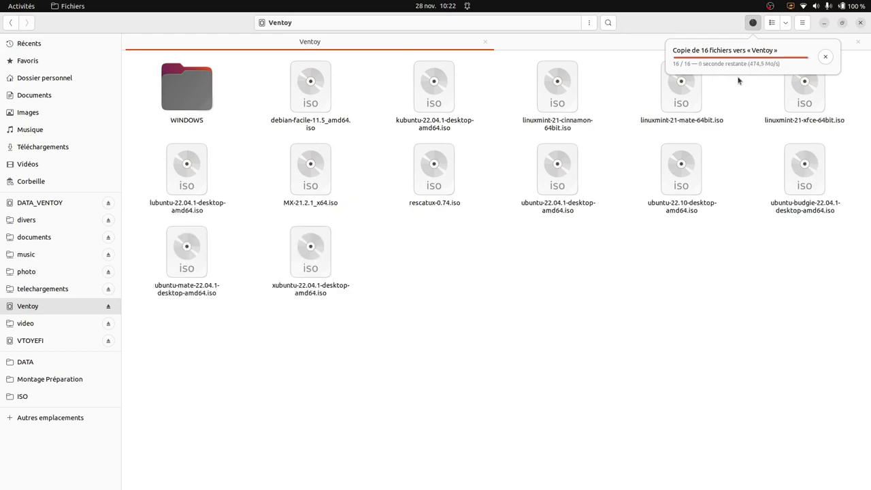
click(825, 23)
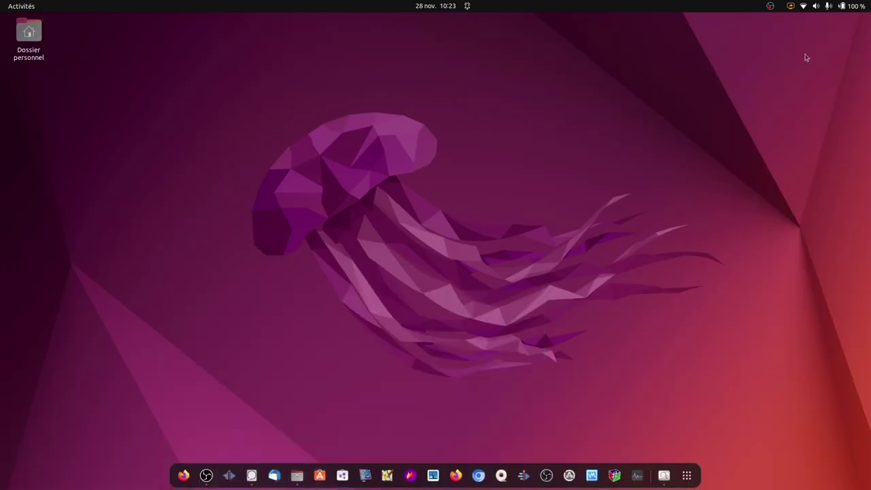